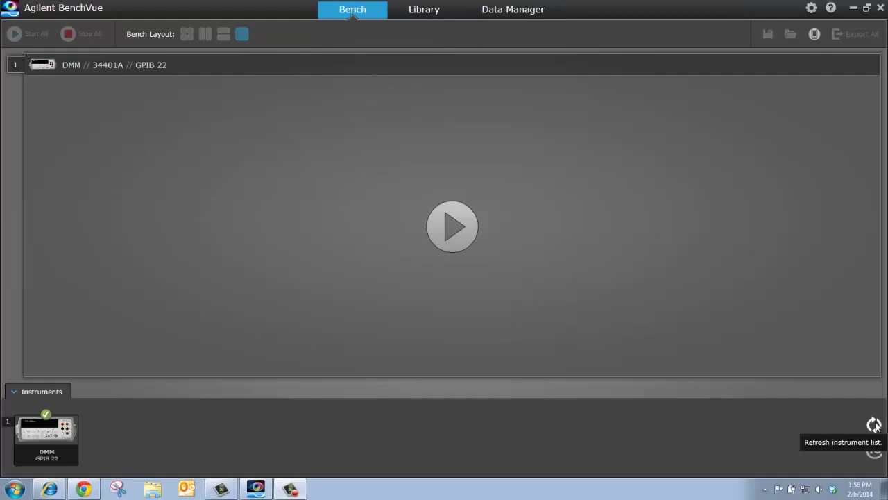
Refresh BenchVue's instrument list so the MSO7054A oscilloscope is detected alongside the GPIB 22 DMM
left_click(874, 425)
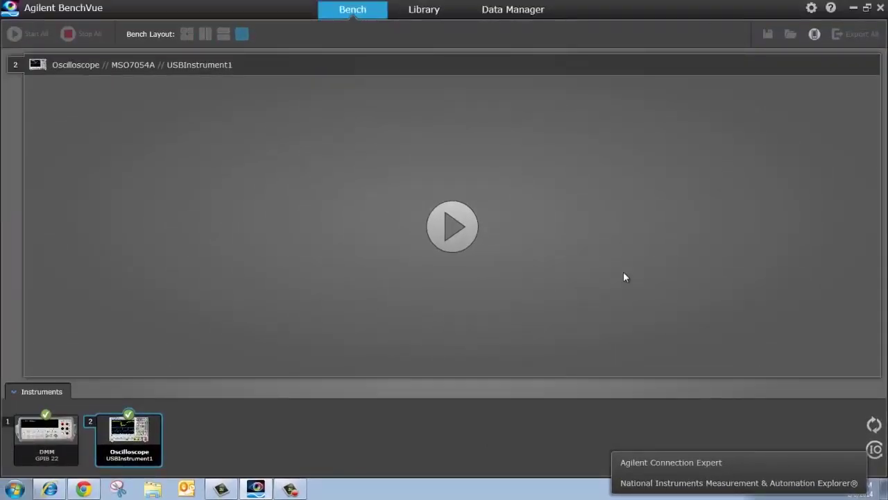
Launch Agilent Connection Expert from the IO tray icon menu
left_click(624, 277)
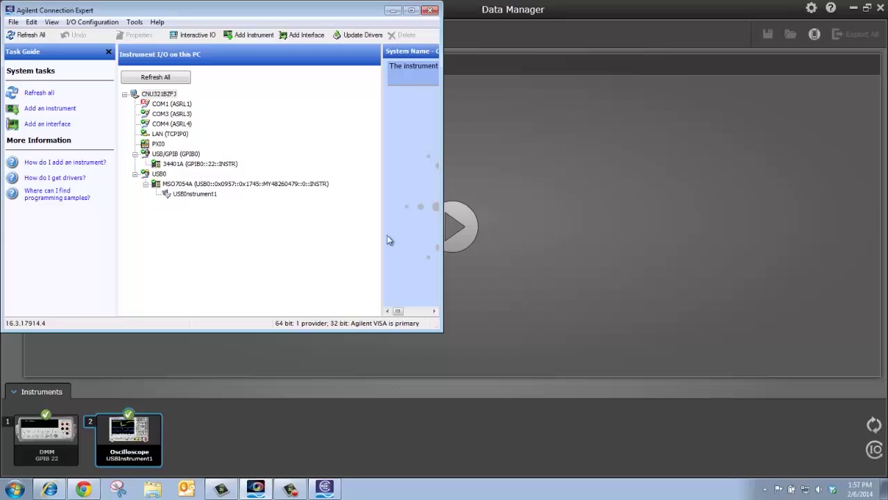
Maximize Connection Expert and review the USB0, MSO7054A and 34401A entries
left_click(411, 11)
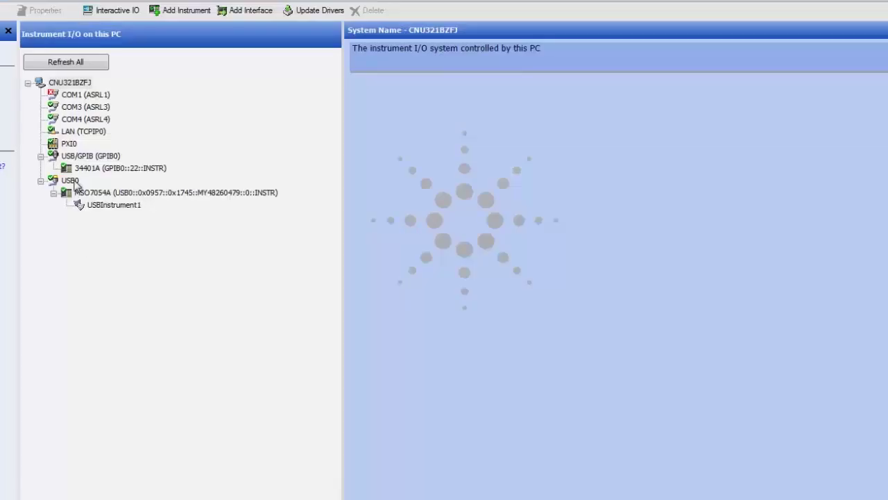
left_click(154, 169)
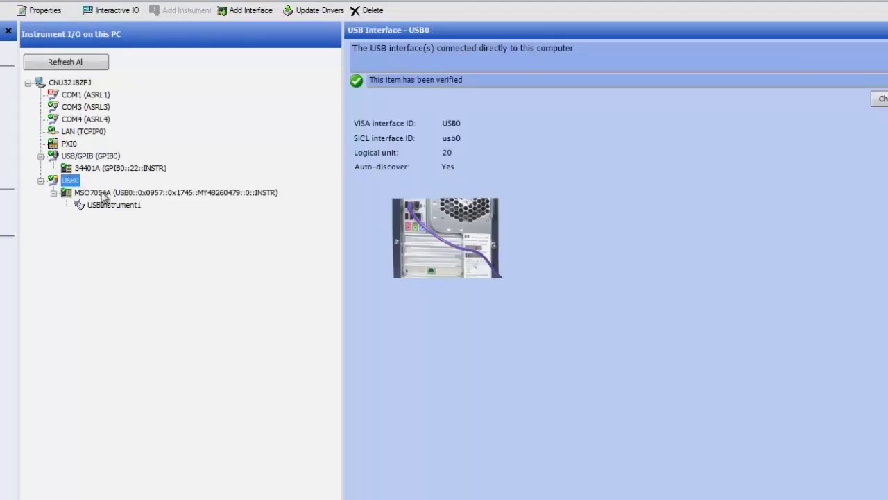
left_click(102, 194)
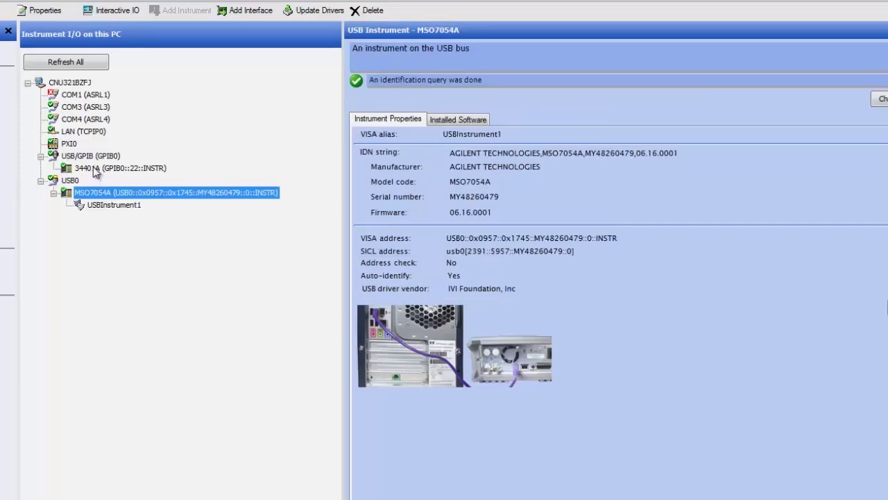
left_click(93, 170)
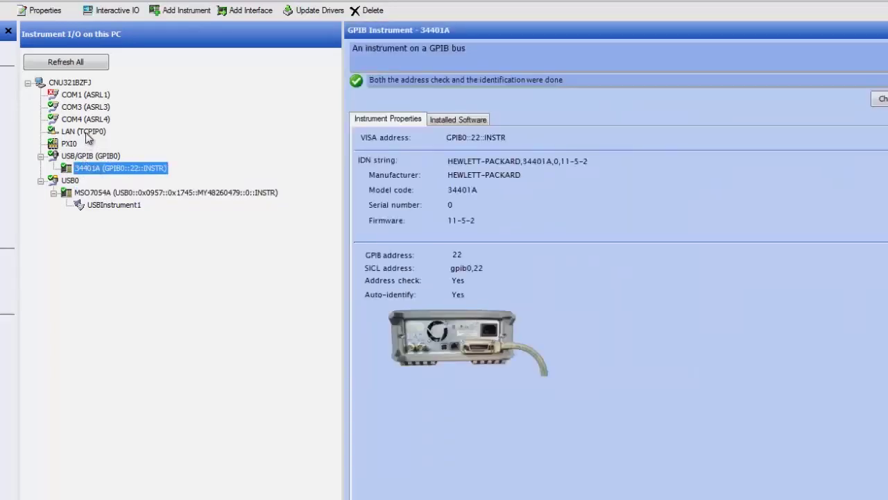
Display the LAN (TCPIP0) interface details: 5000 ms connect timeout, auto-discover off
left_click(87, 136)
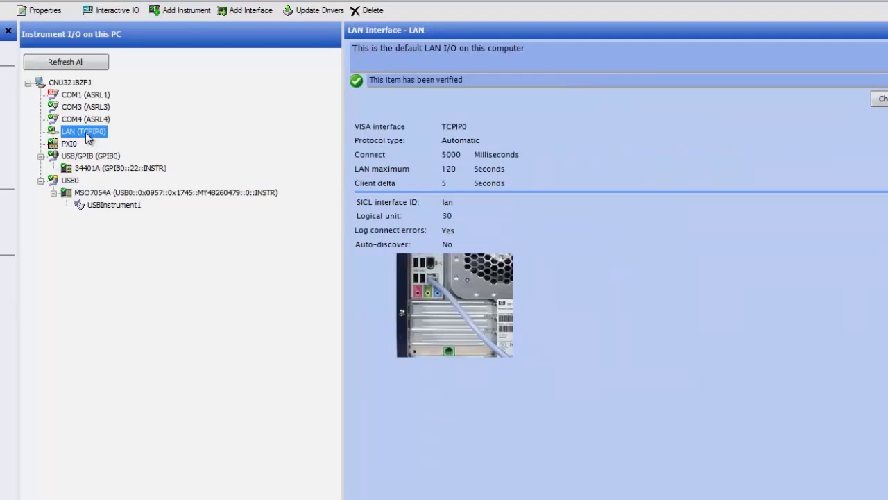
right_click(87, 137)
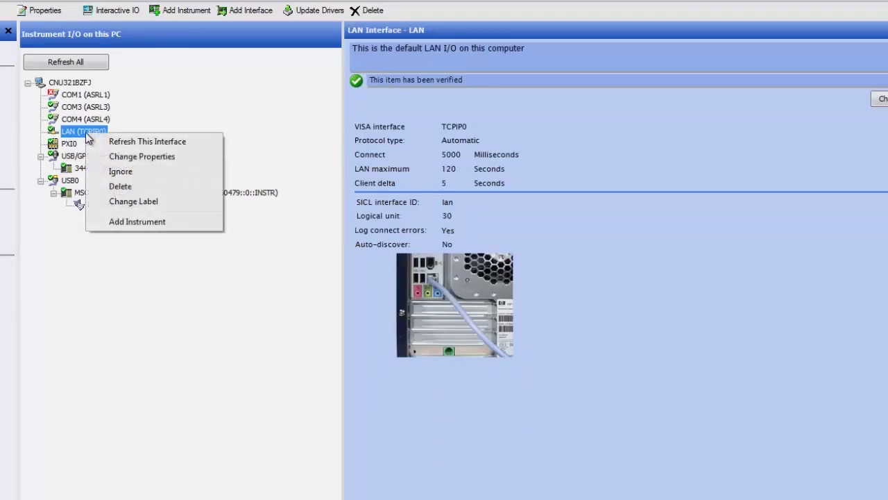
left_click(126, 264)
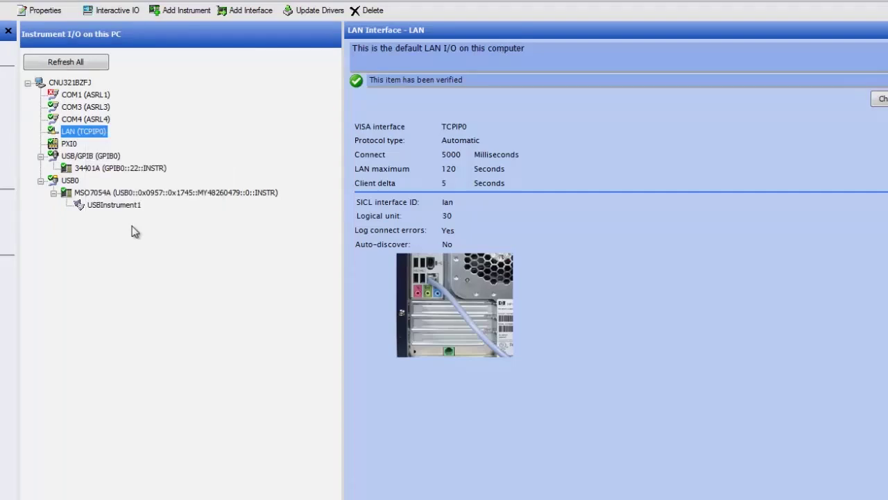
Add the 33522A LXI generator at 148.5.251.224 from the Auto Find list to the LAN configuration
left_click(179, 11)
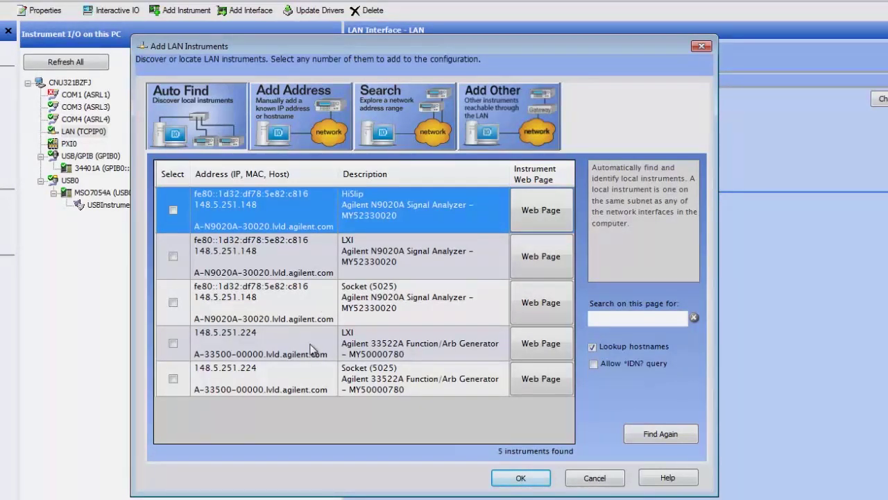
left_click(173, 345)
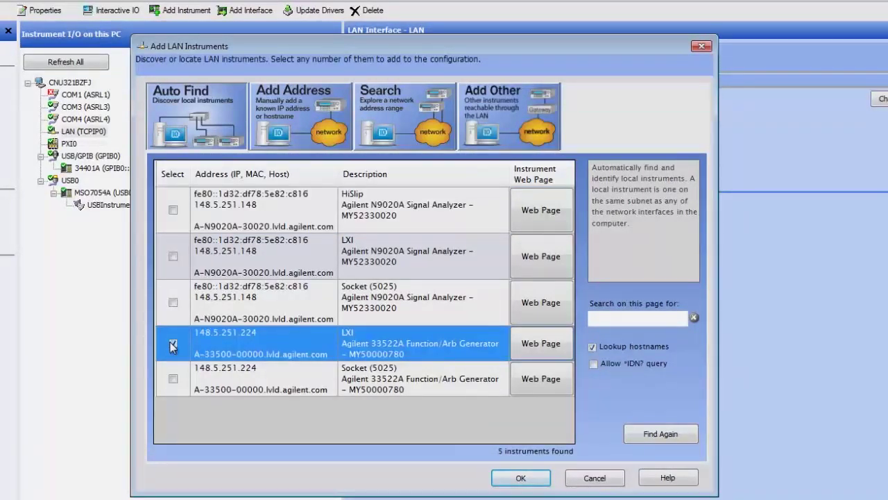
left_click(521, 479)
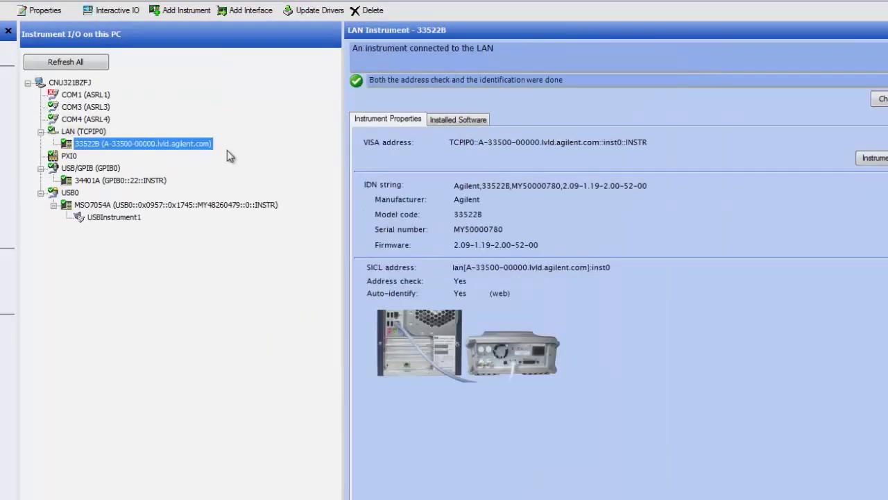
left_click(87, 131)
Add the analyzer at IP 148.5.251.148, identified as Agilent MXA, then close Connection Expert
right_click(89, 132)
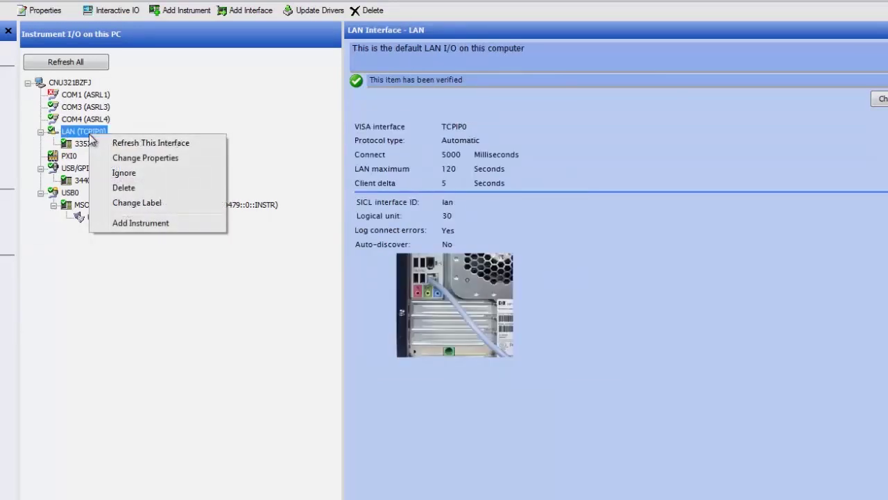
left_click(138, 223)
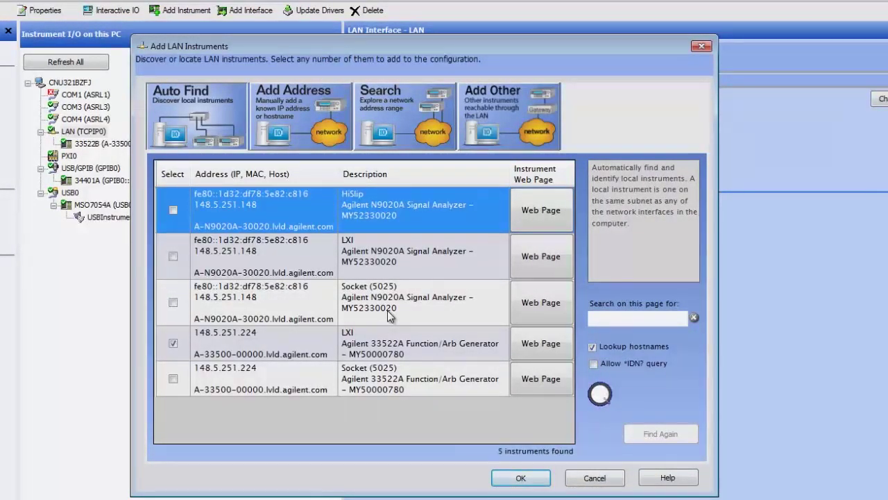
left_click(300, 126)
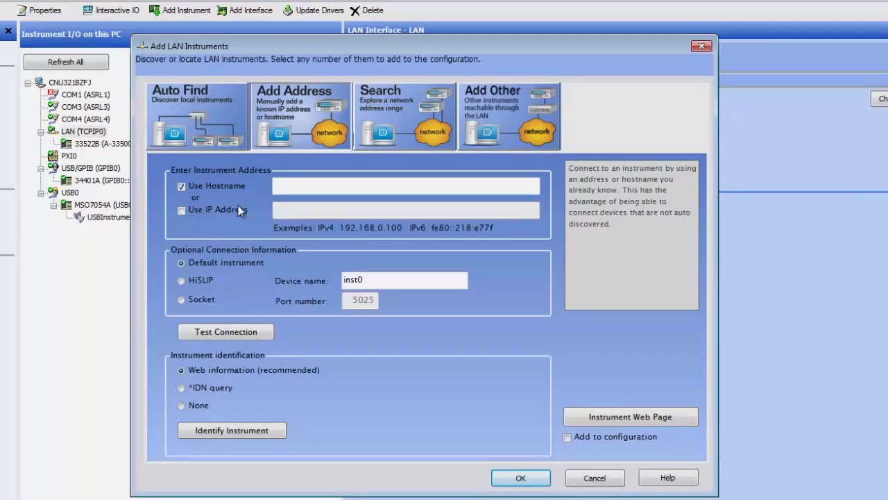
left_click(181, 210)
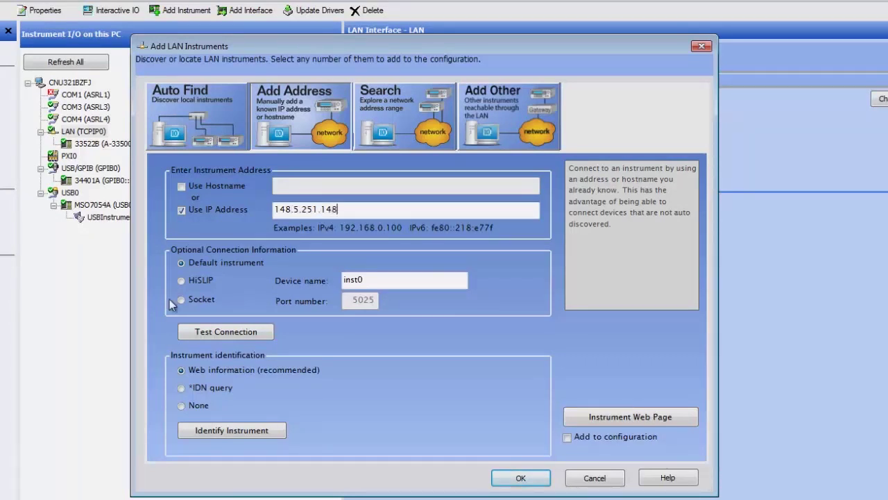
left_click(217, 429)
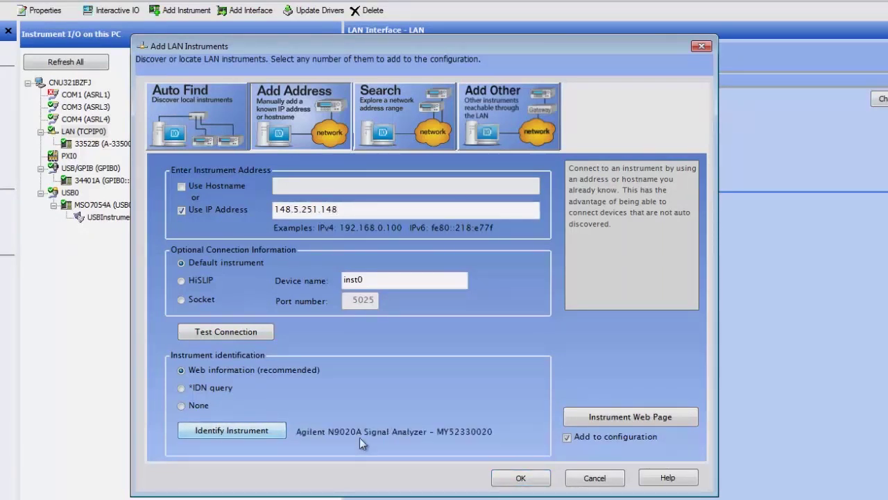
left_click(519, 479)
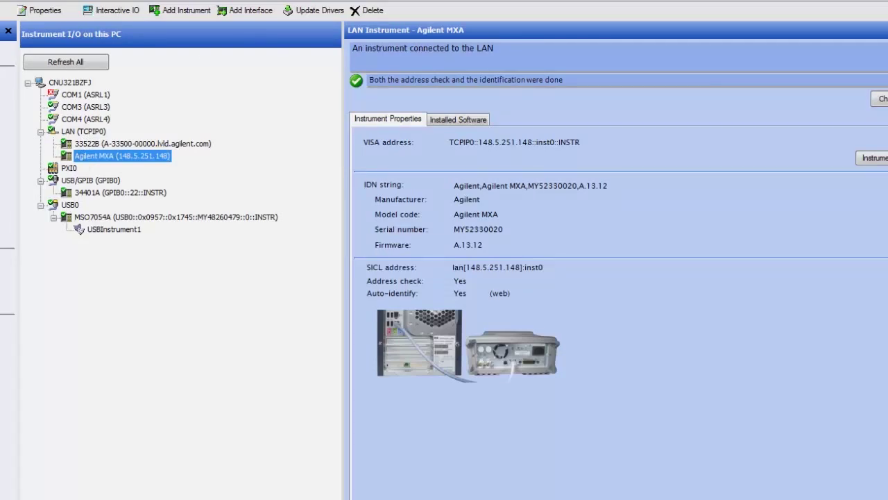
left_click(879, 6)
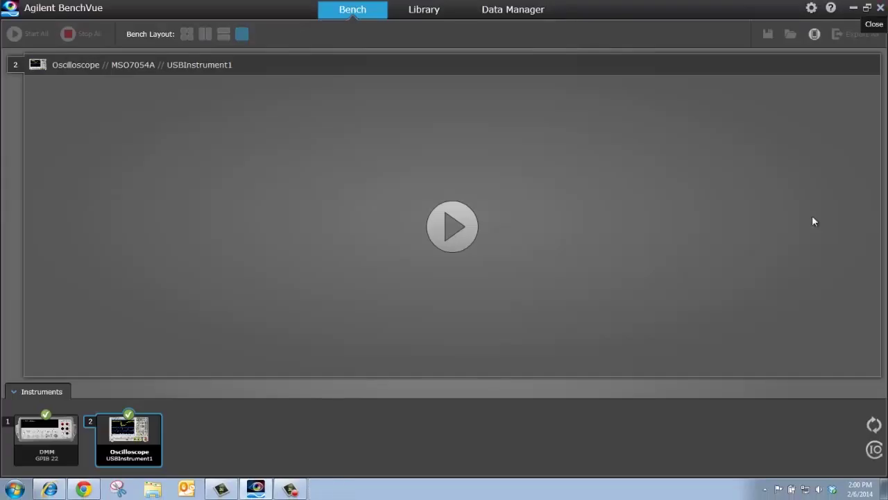
Rescan instruments, use the 2x2 bench layout, and launch the DMM, spectrum analyzer and generator apps
left_click(871, 425)
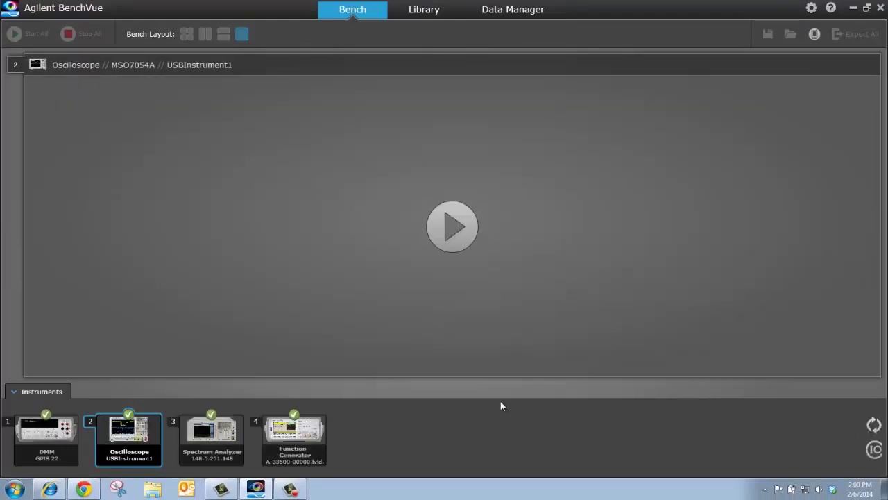
left_click(187, 35)
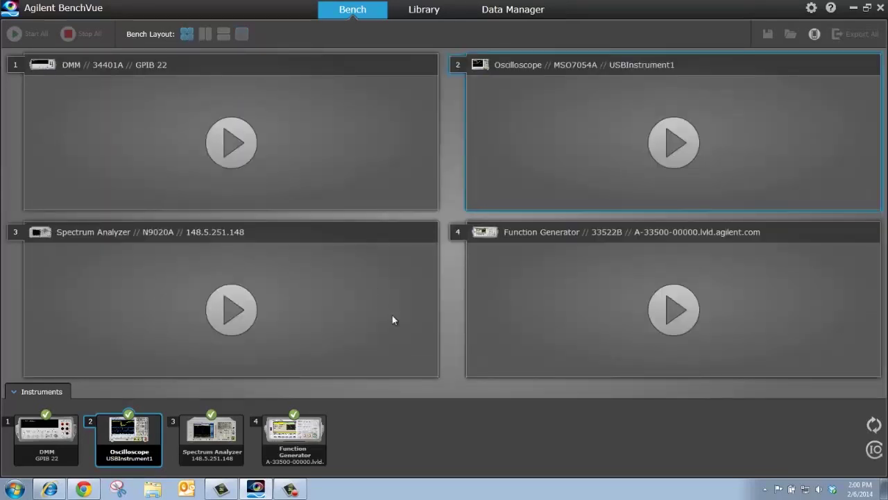
left_click(245, 147)
left_click(240, 316)
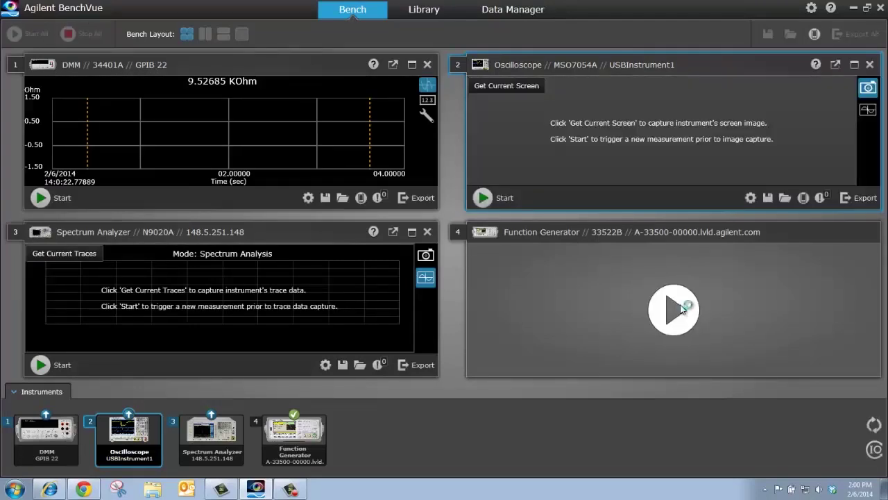
left_click(675, 309)
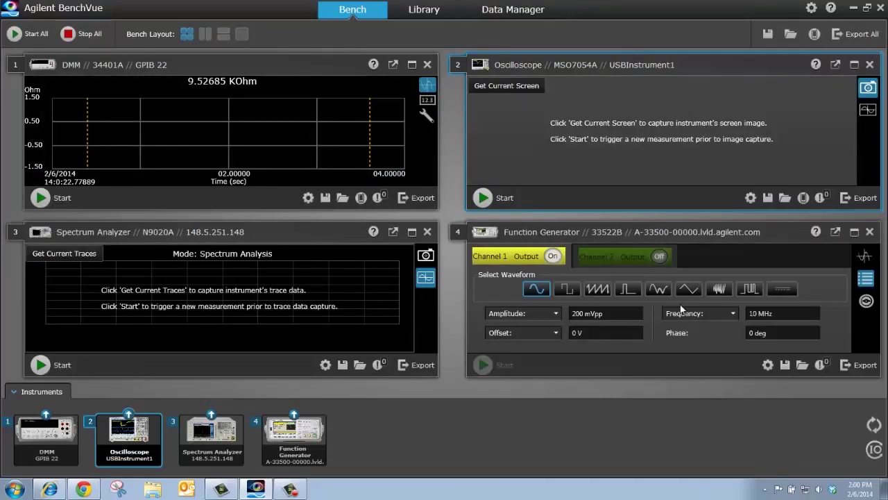
Grab the oscilloscope's sine-wave screen, start DMM resistance logging, and fetch the spectrum analyzer traces
left_click(516, 88)
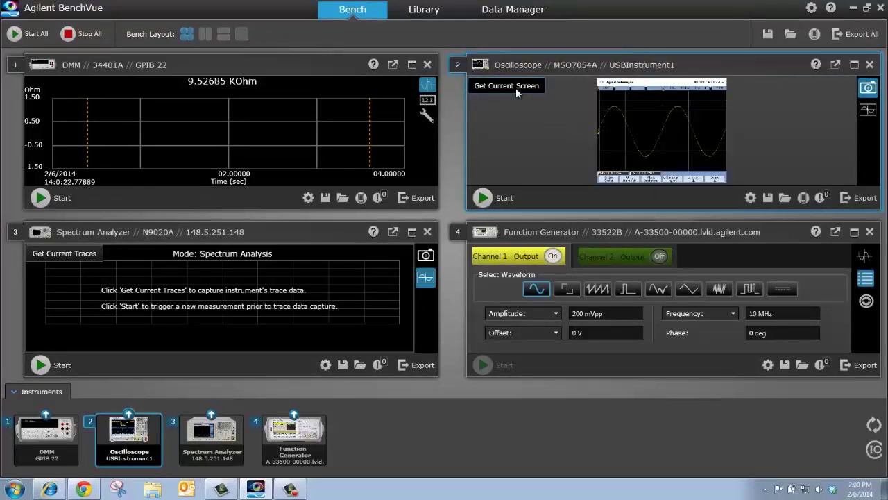
left_click(41, 198)
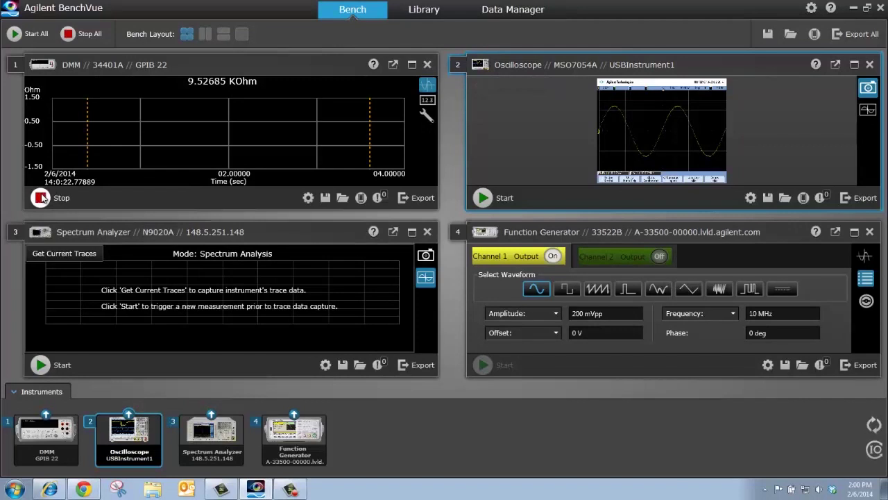
left_click(64, 254)
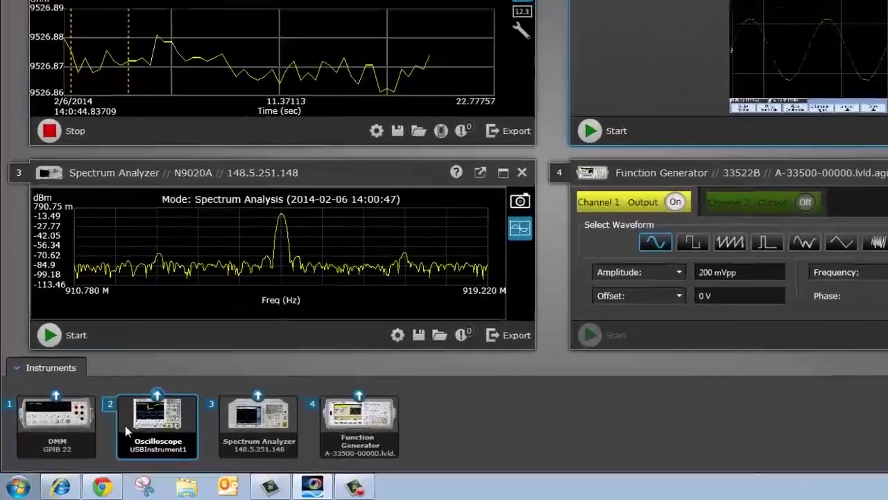
mouse_move(101, 437)
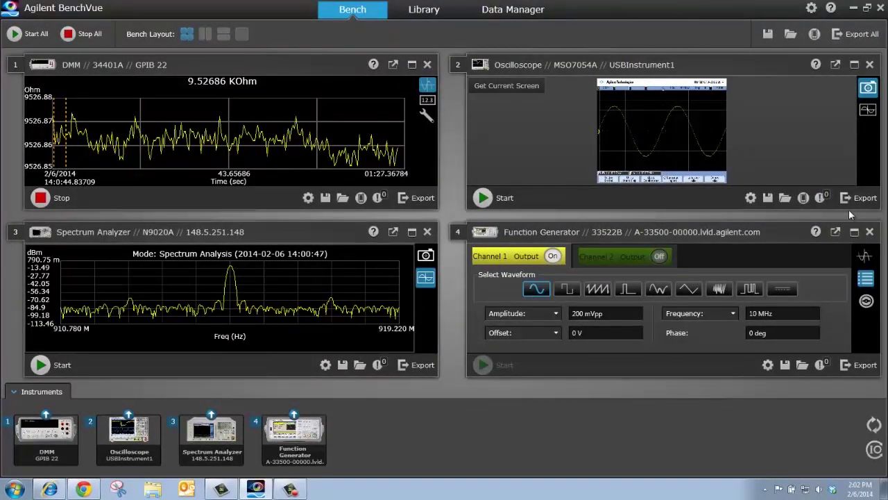
Close the Function Generator app, confirming Yes, and hide the 33522B from the bench
left_click(870, 232)
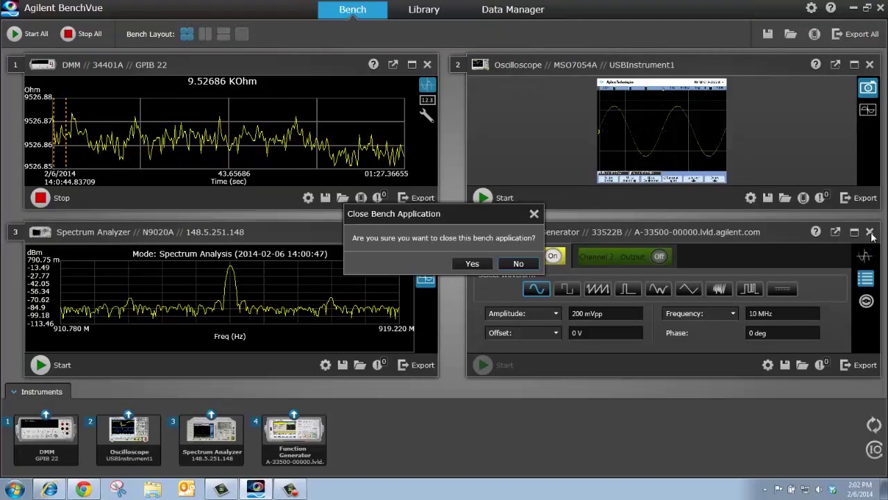
left_click(462, 264)
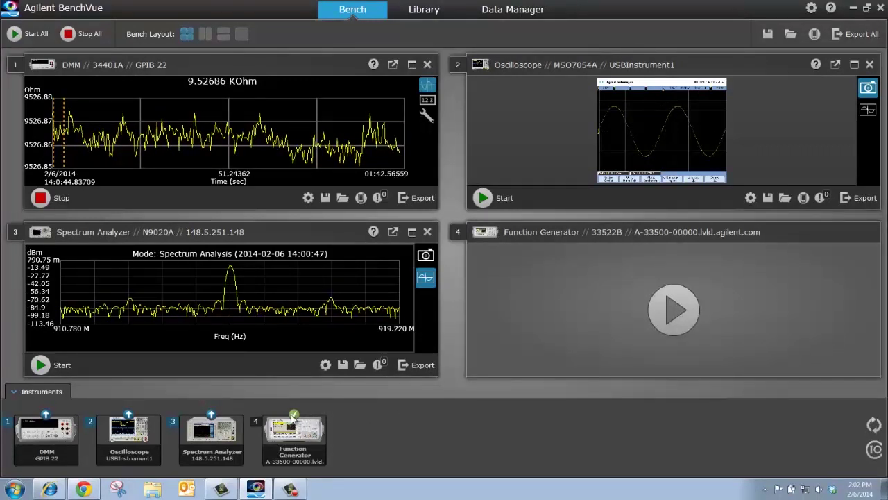
mouse_move(290, 425)
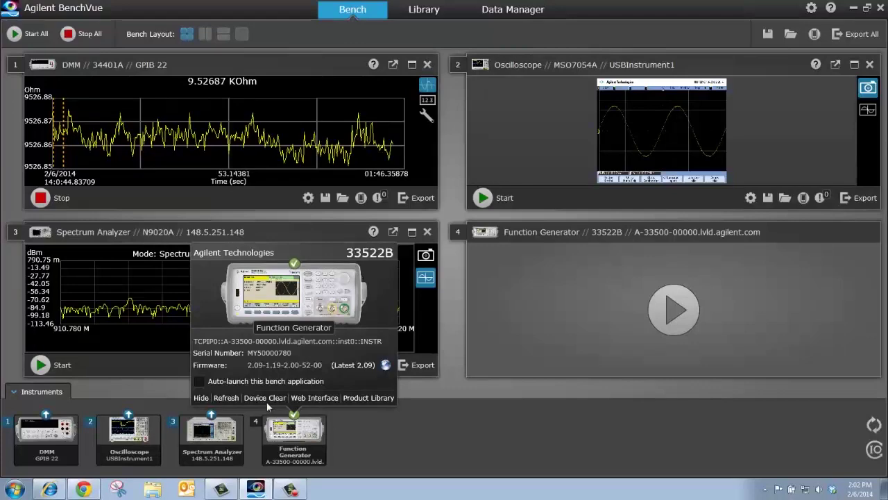
left_click(199, 398)
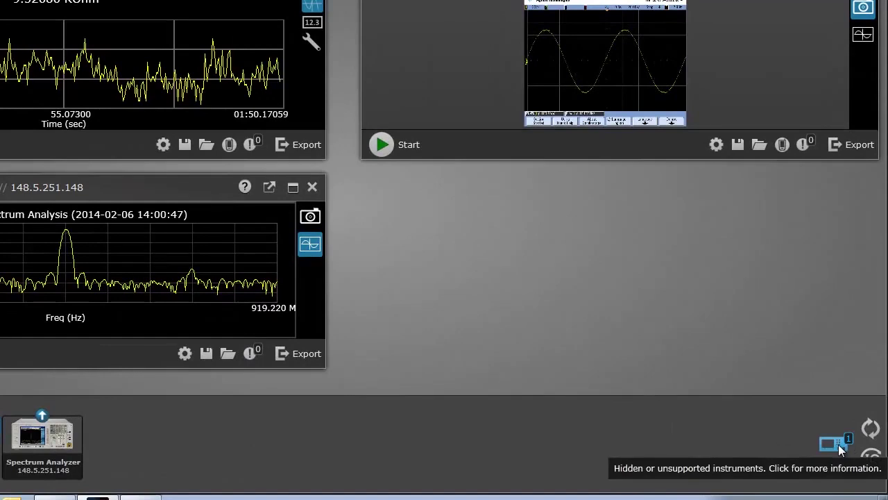
Unhide the 33522B function generator from the Hidden or Unsupported Instruments list
left_click(838, 445)
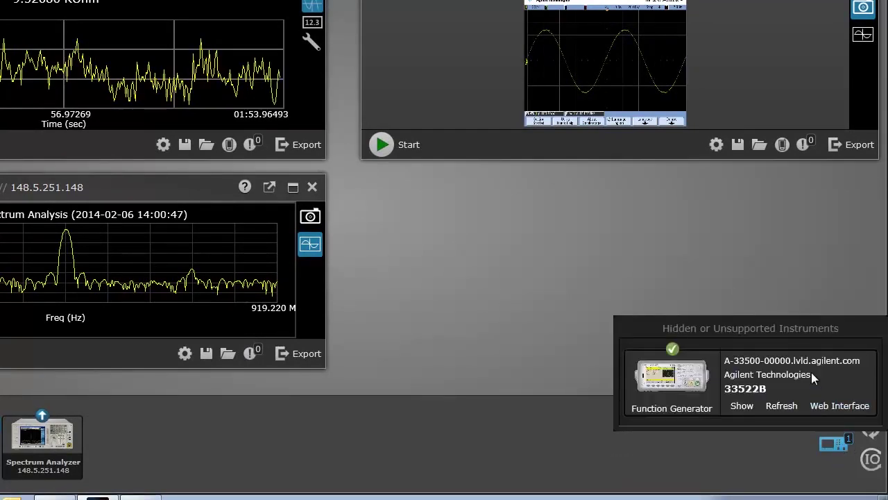
left_click(740, 407)
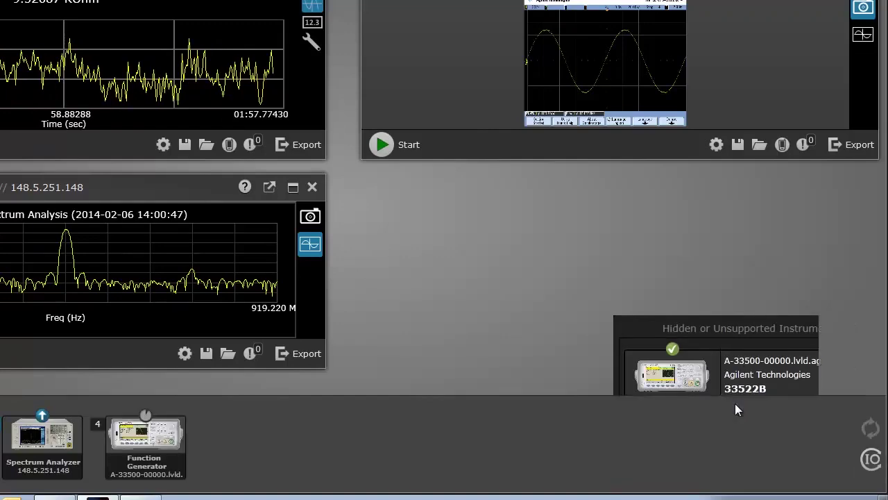